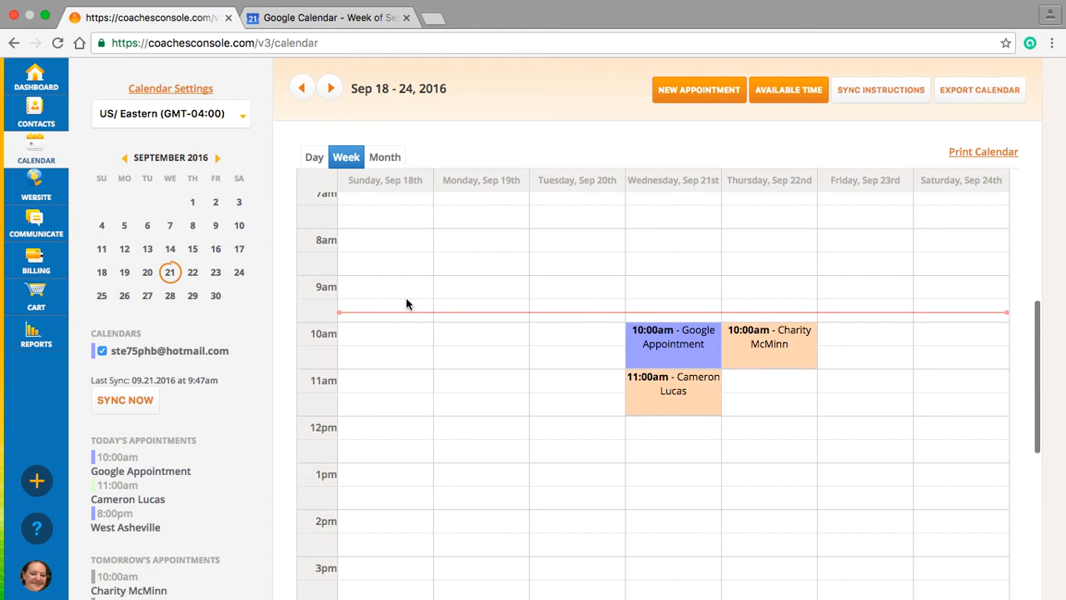
Step: Review the Google Calendar two-way sync status in the sync instructions, then return to the calendar
{"action": "left_click", "coordinate": [887, 97]}
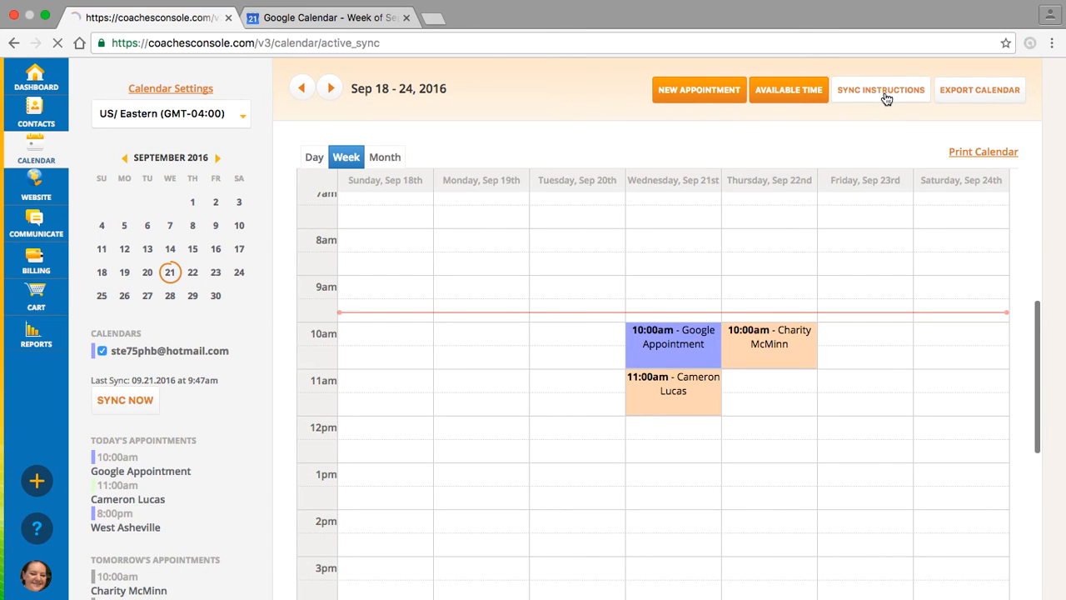
{"action": "left_click", "coordinate": [388, 373]}
{"action": "left_click_drag", "start_coordinate": [389, 372], "coordinate": [498, 376]}
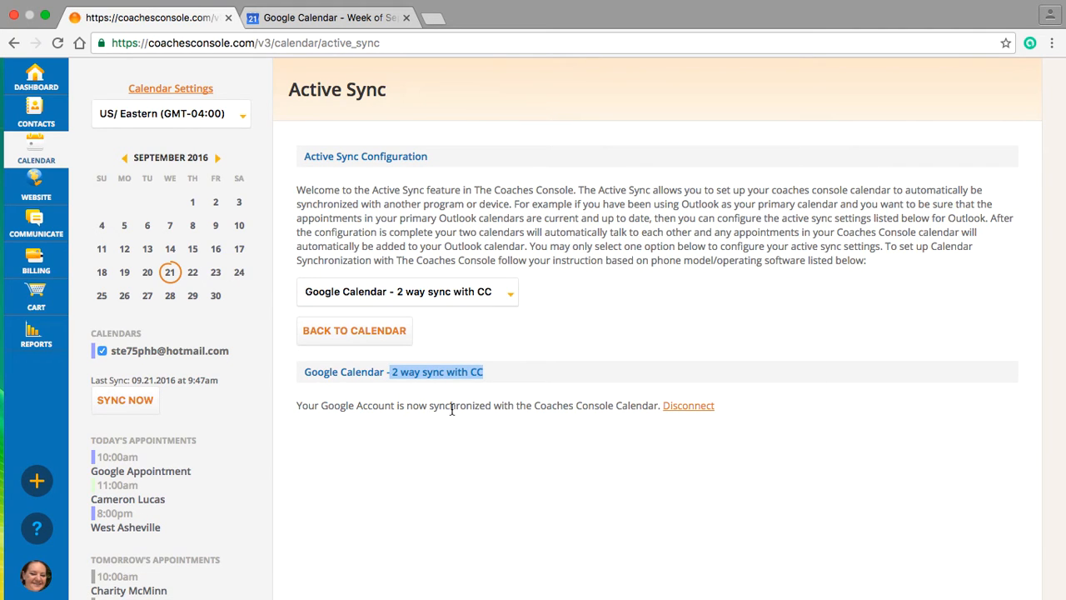
{"action": "left_click", "coordinate": [379, 338]}
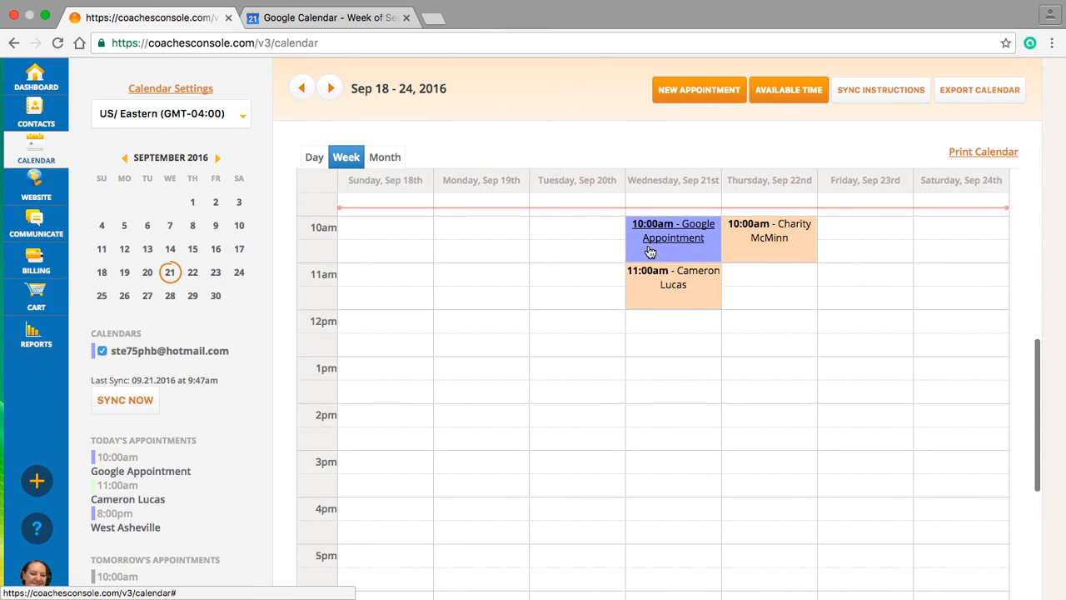
Step: Reschedule Wednesday's 11:00am client appointment to start at 10:00am, save it, and dismiss the notification
{"action": "scroll", "coordinate": [650, 251], "scroll_direction": "up", "scroll_amount": 1}
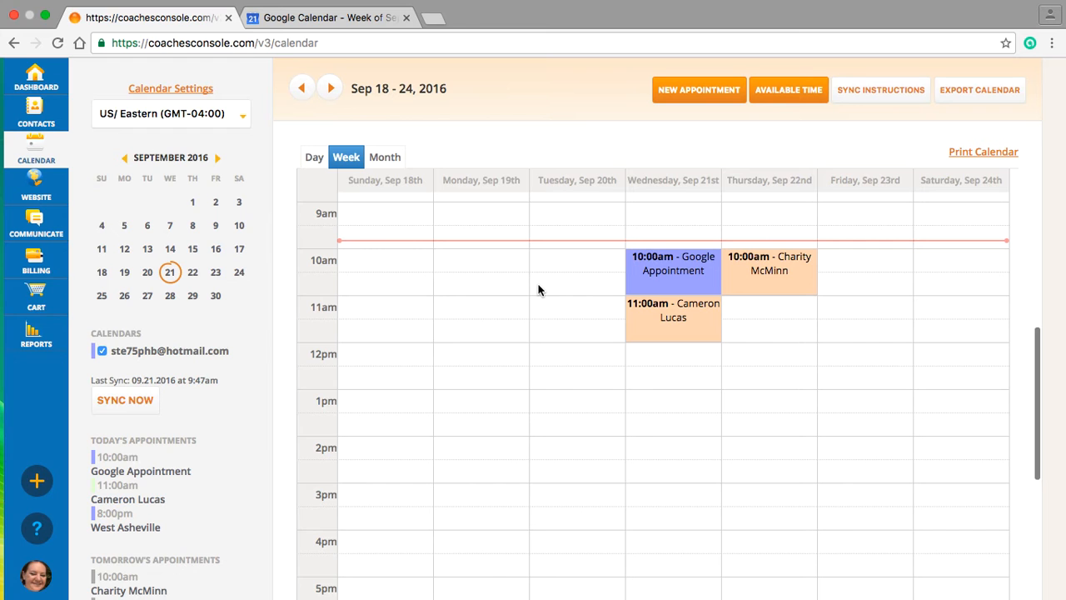
{"action": "left_click", "coordinate": [687, 309]}
{"action": "left_click", "coordinate": [690, 300]}
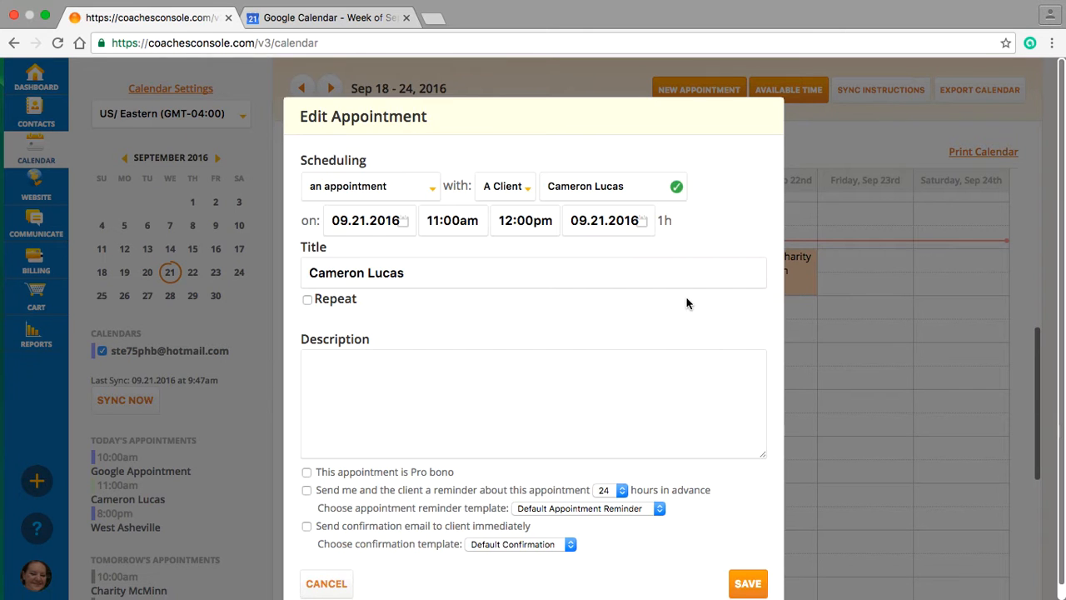
{"action": "left_click", "coordinate": [465, 222]}
{"action": "scroll", "coordinate": [452, 278], "scroll_direction": "up", "scroll_amount": 1}
{"action": "left_click", "coordinate": [450, 270]}
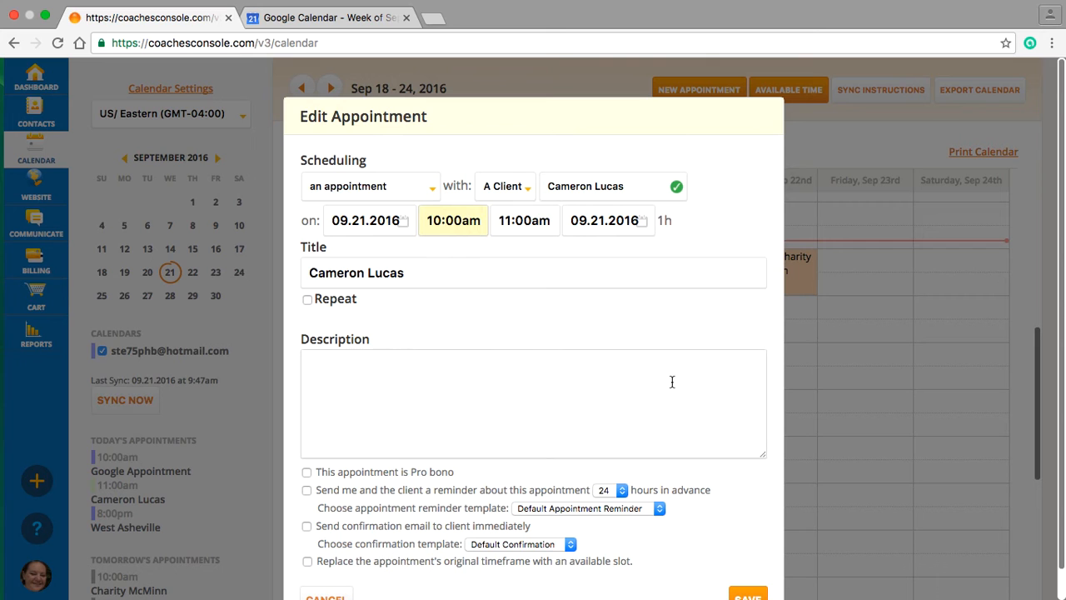
{"action": "left_click", "coordinate": [757, 591]}
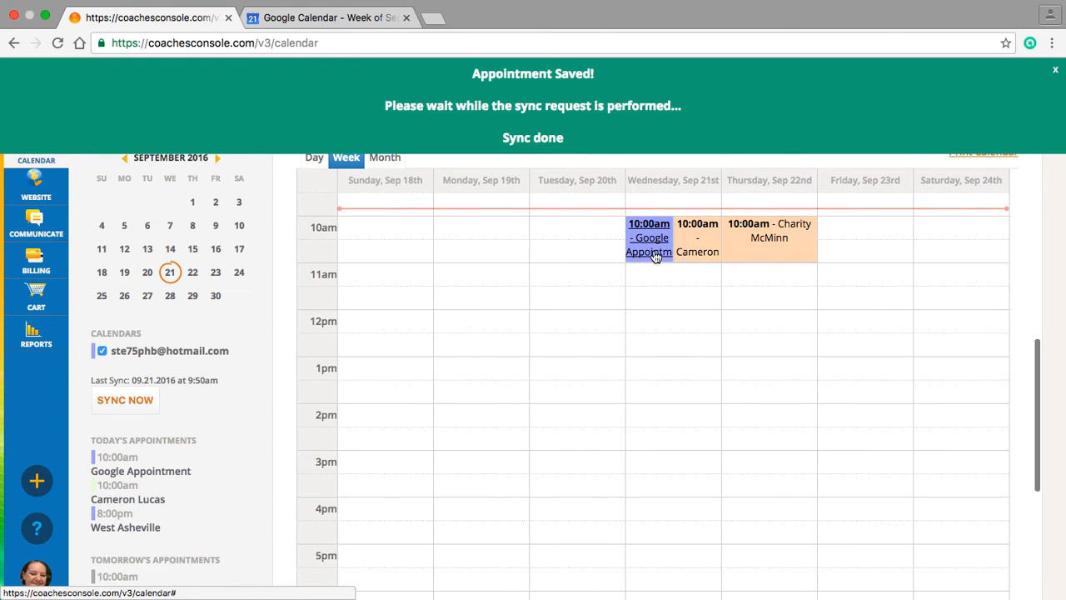
{"action": "left_click", "coordinate": [1055, 70]}
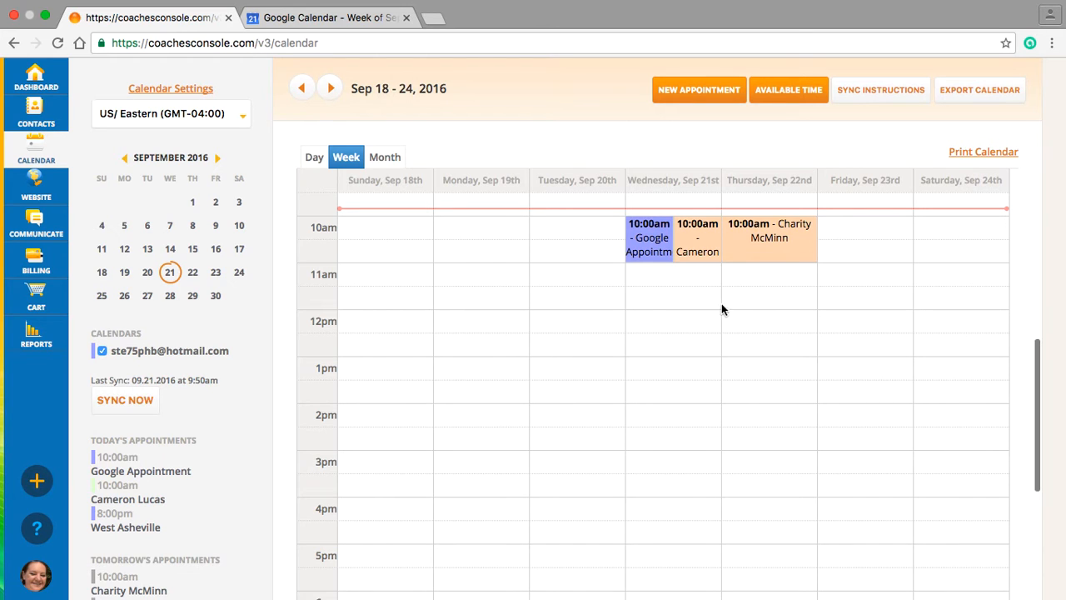
Step: Delete the client appointment at 10:00am on Wednesday, Sep 21 without replacing it with available time
{"action": "left_click", "coordinate": [689, 251]}
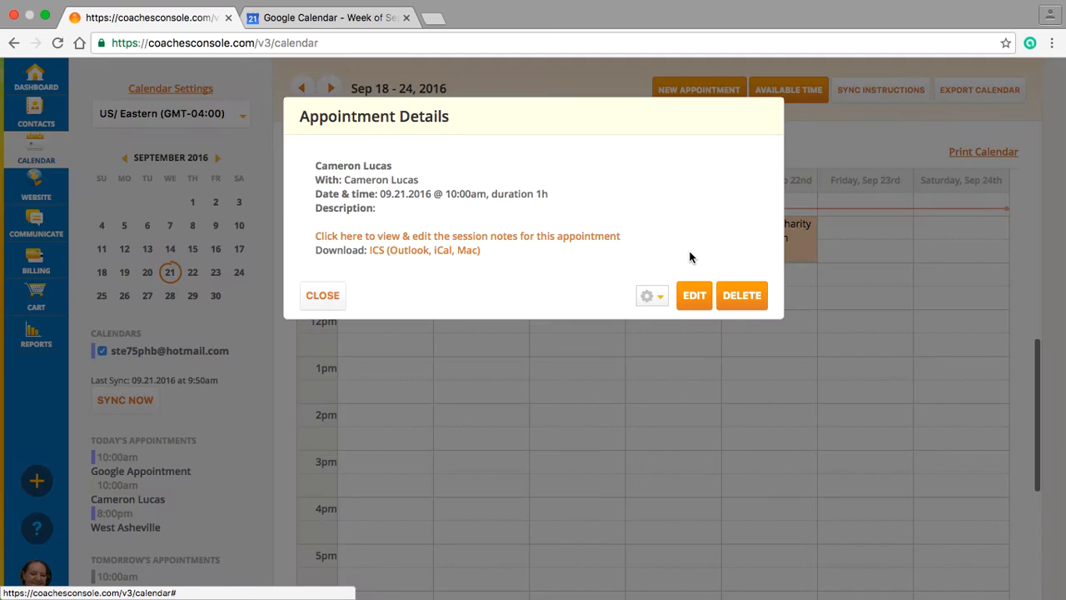
{"action": "left_click", "coordinate": [738, 295]}
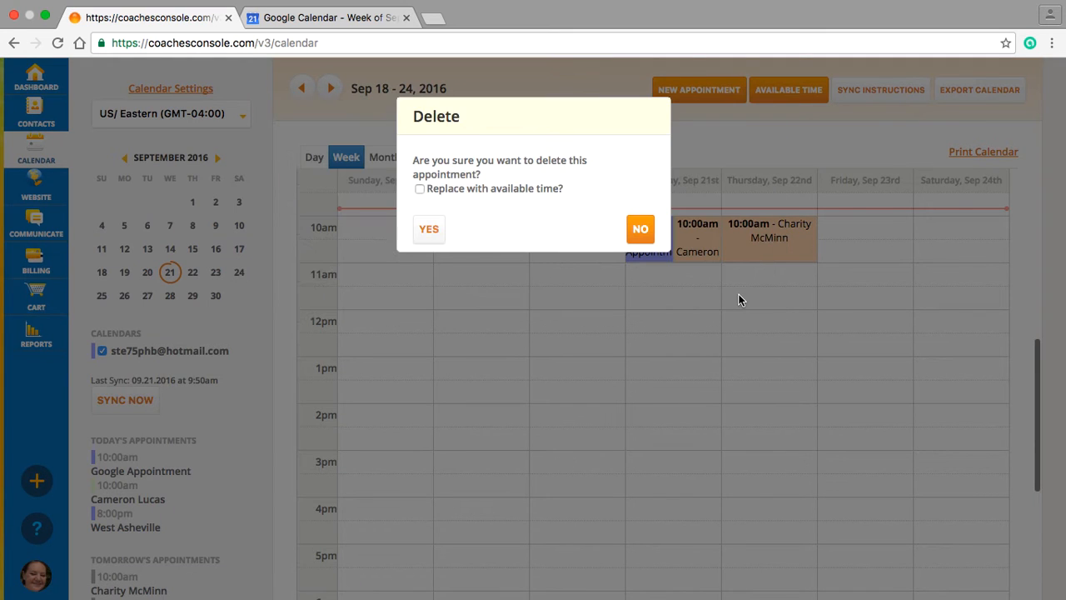
{"action": "left_click", "coordinate": [422, 231]}
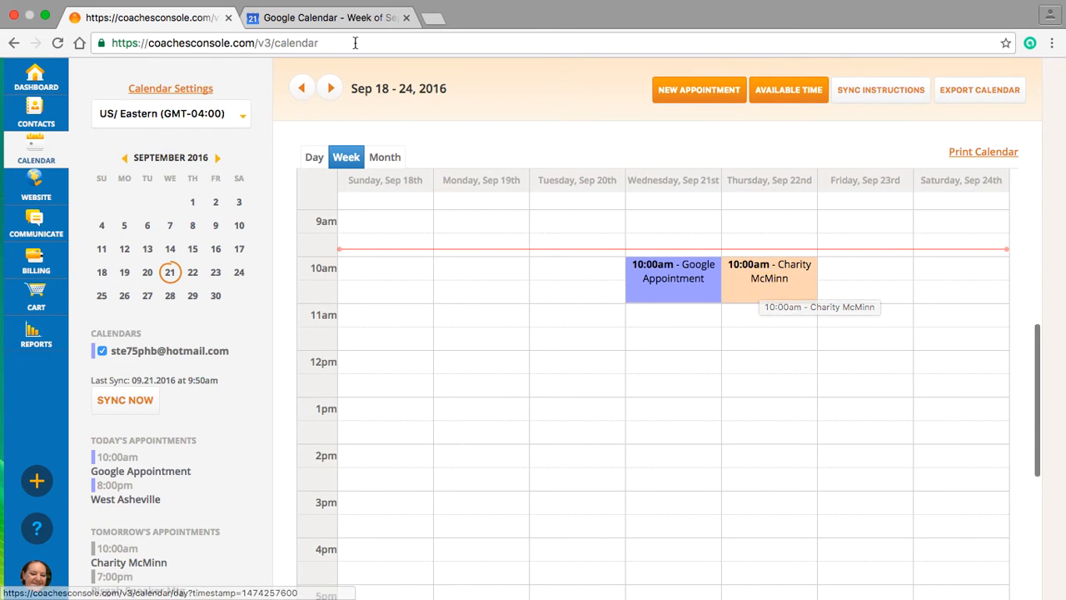
Step: Switch to Google Calendar and move Thursday's 10–11 client event to 9/21/2016, saving without sending updates to guests
{"action": "left_click", "coordinate": [344, 19]}
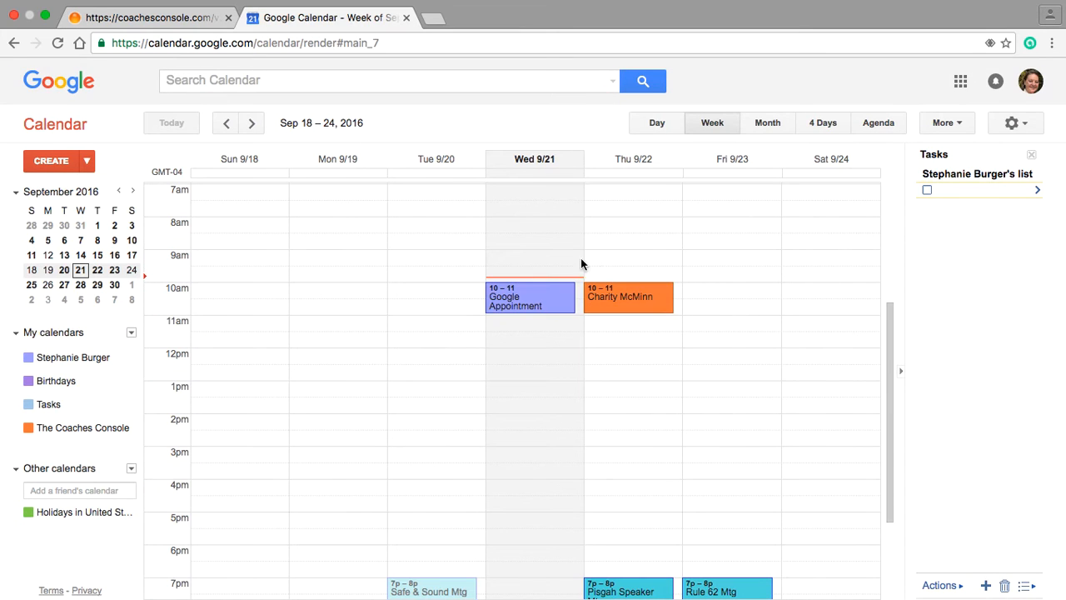
{"action": "left_click", "coordinate": [609, 302]}
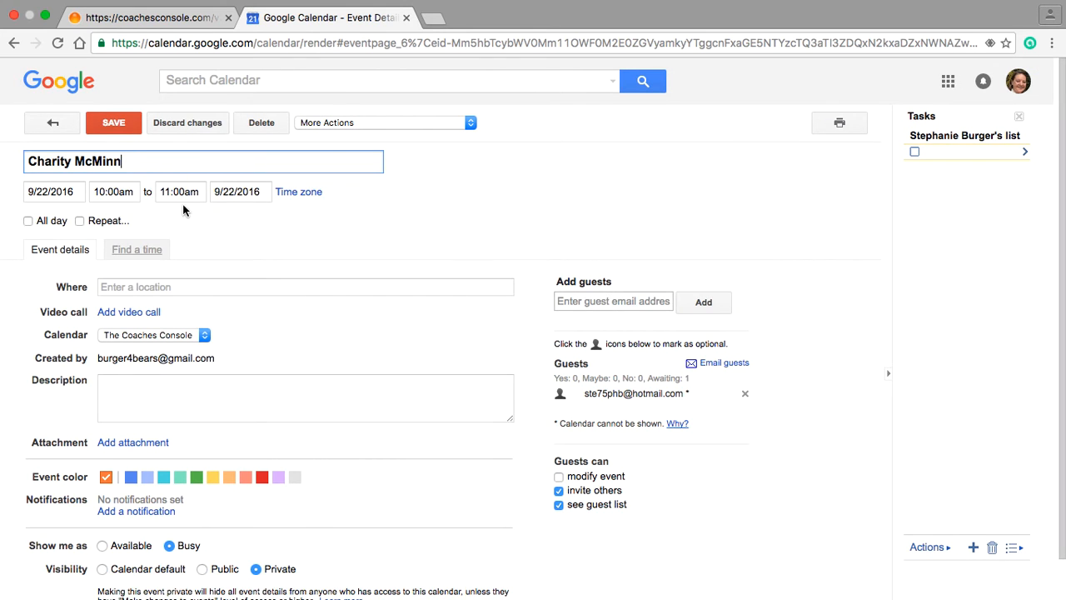
{"action": "left_click", "coordinate": [50, 191]}
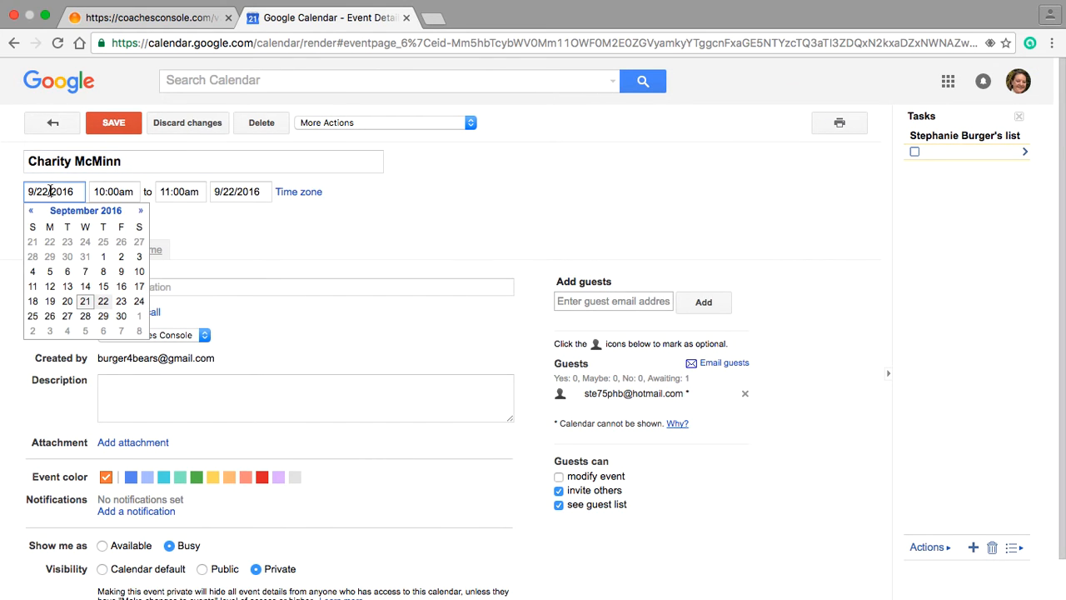
{"action": "left_click", "coordinate": [85, 300]}
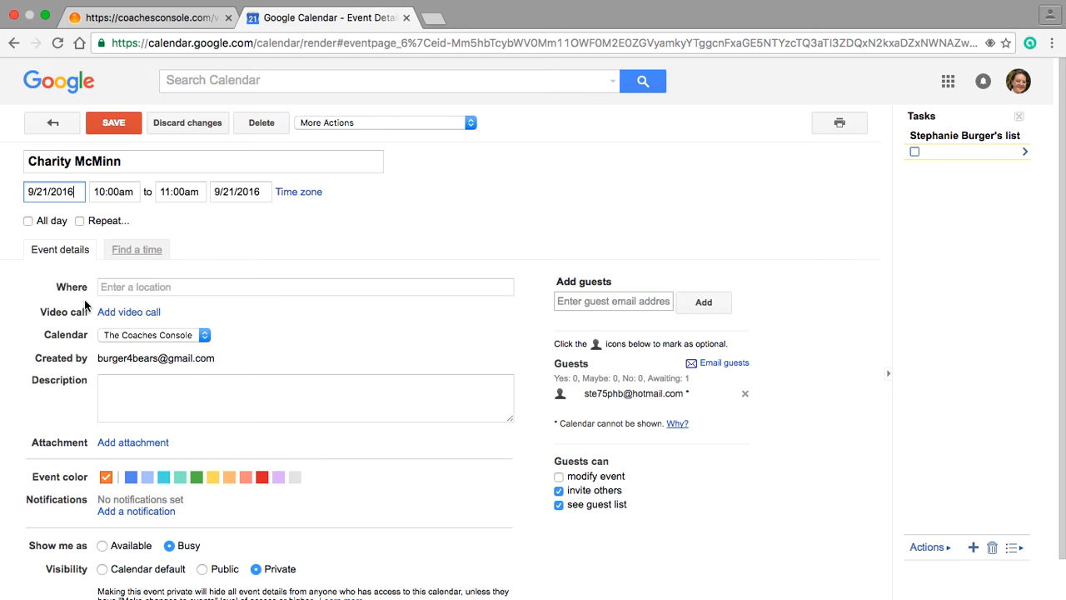
{"action": "left_click", "coordinate": [117, 124]}
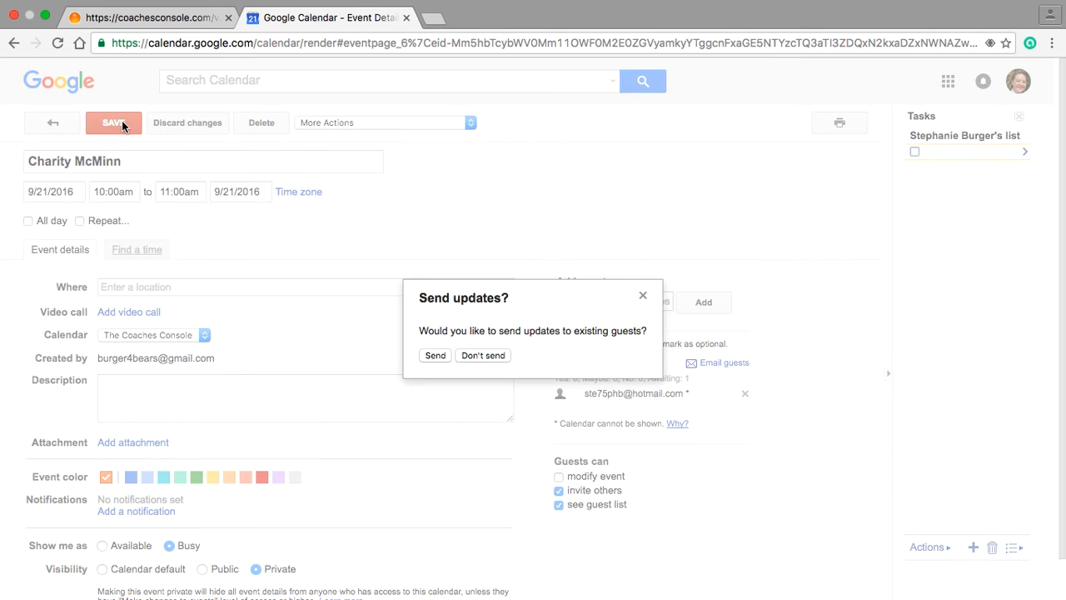
{"action": "left_click", "coordinate": [471, 354]}
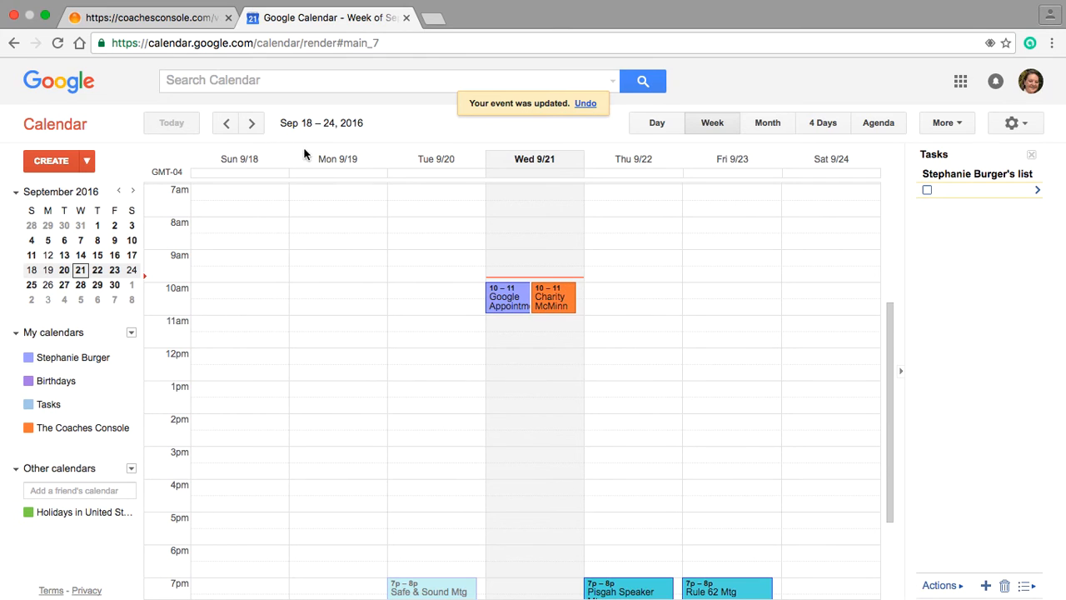
Step: Switch back to Coaches Console and sync its calendar with Google Calendar
{"action": "left_click", "coordinate": [162, 19]}
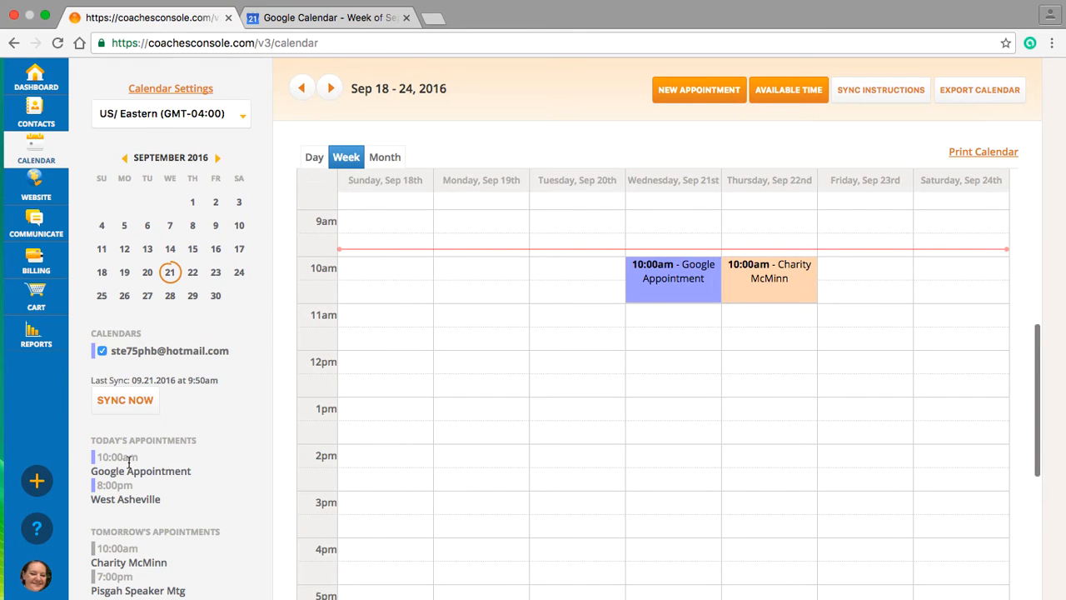
{"action": "left_click", "coordinate": [133, 400]}
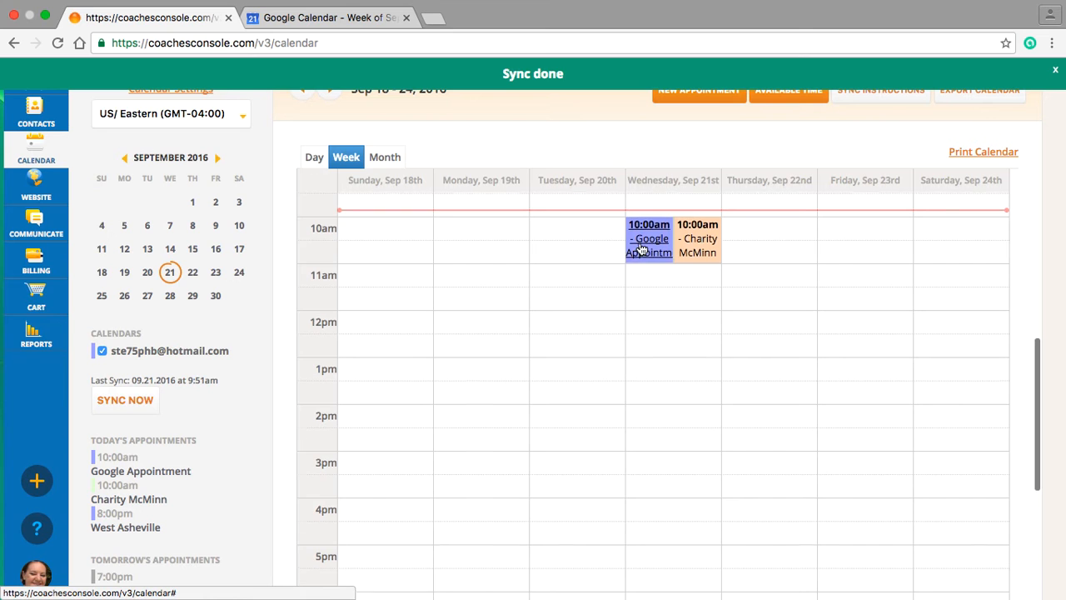
{"action": "scroll", "coordinate": [641, 248], "scroll_direction": "up", "scroll_amount": 3}
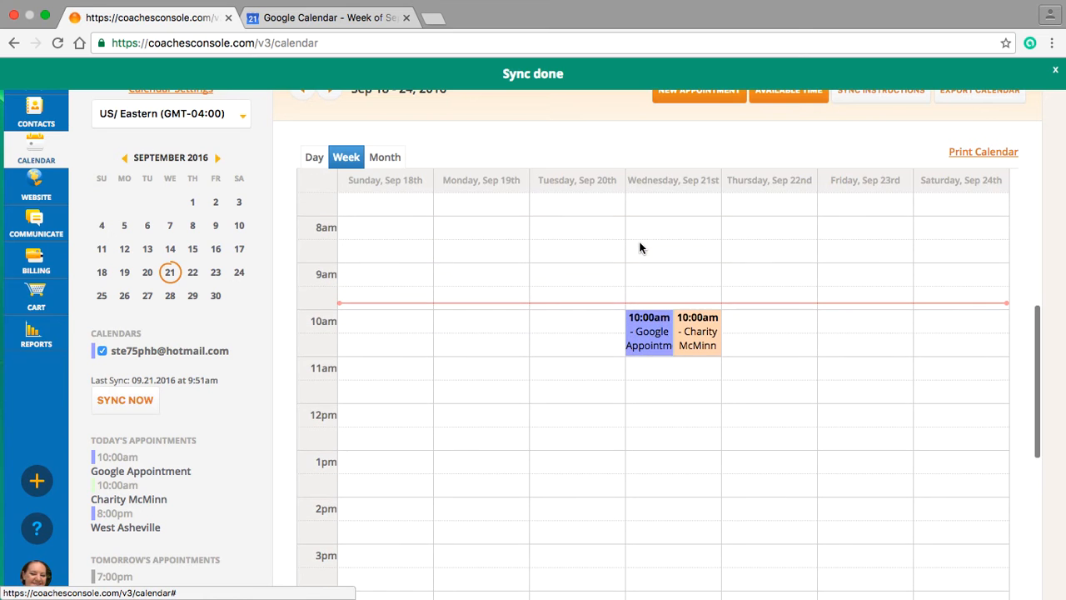
Step: Edit Wednesday's 10:00am client appointment so it is with Neither a client nor a group, save it, and dismiss the notification
{"action": "left_click", "coordinate": [689, 334]}
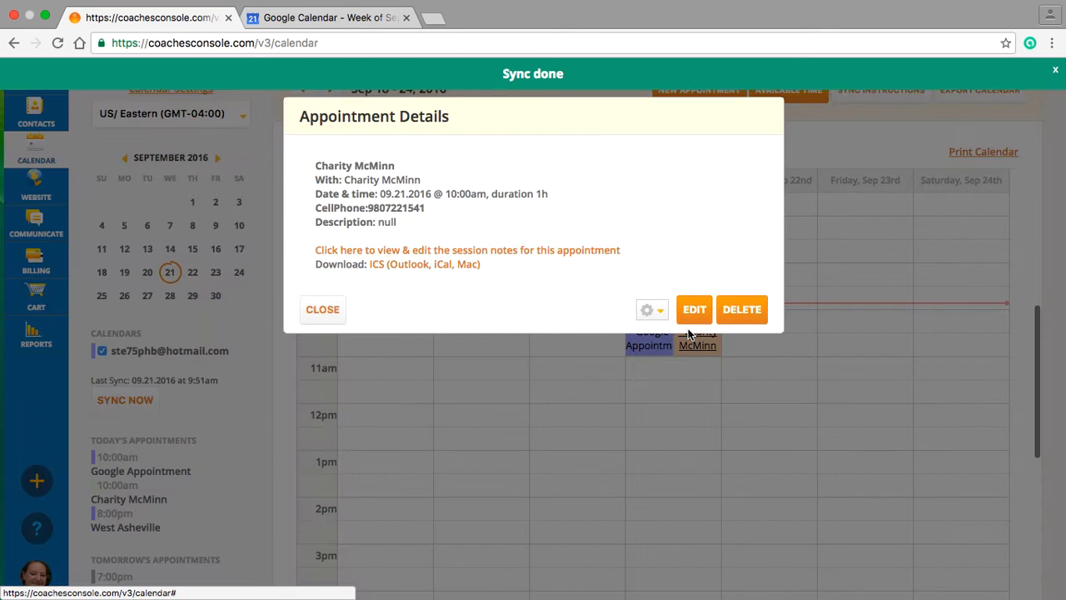
{"action": "left_click", "coordinate": [690, 309]}
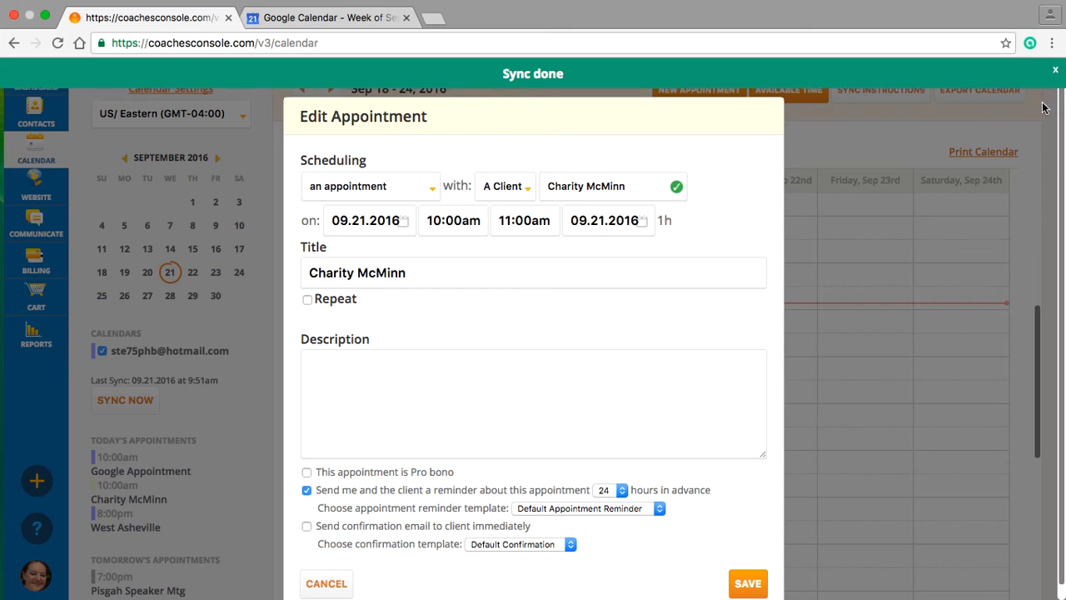
{"action": "left_click", "coordinate": [1058, 69]}
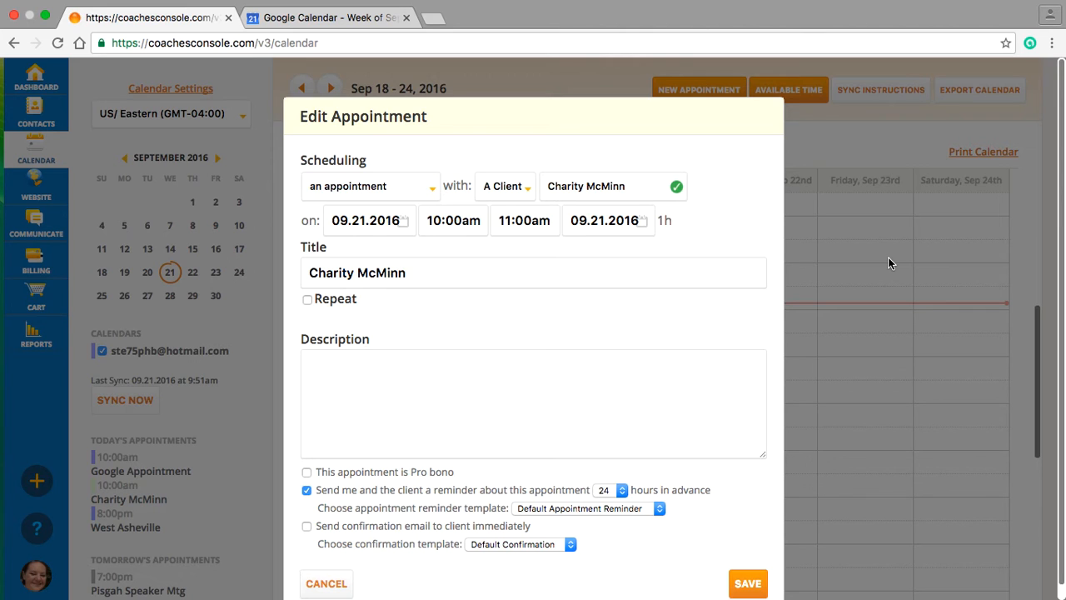
{"action": "left_click", "coordinate": [523, 187]}
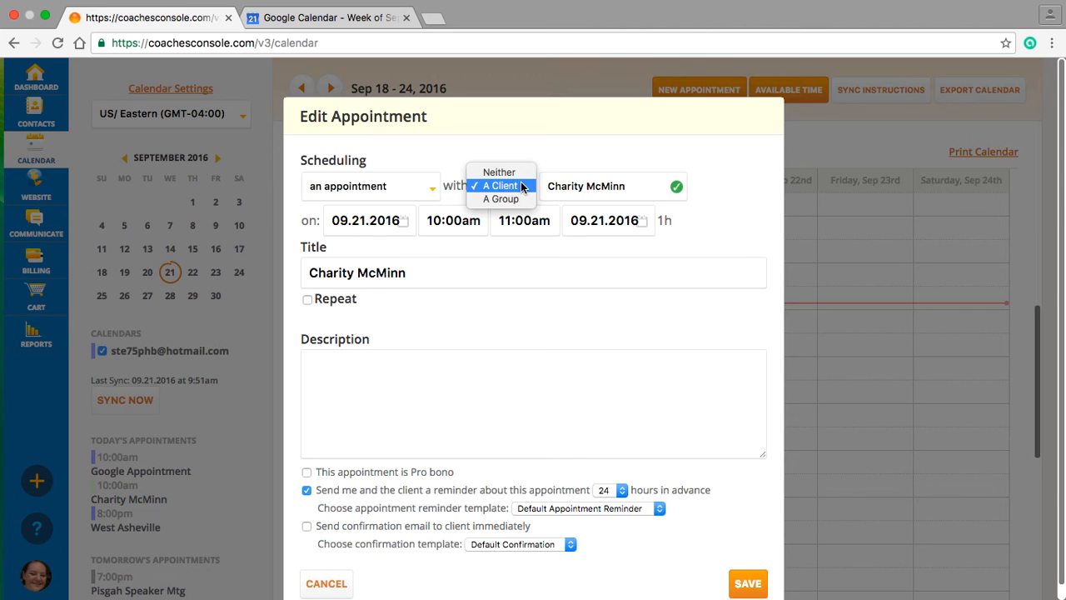
{"action": "left_click", "coordinate": [503, 173]}
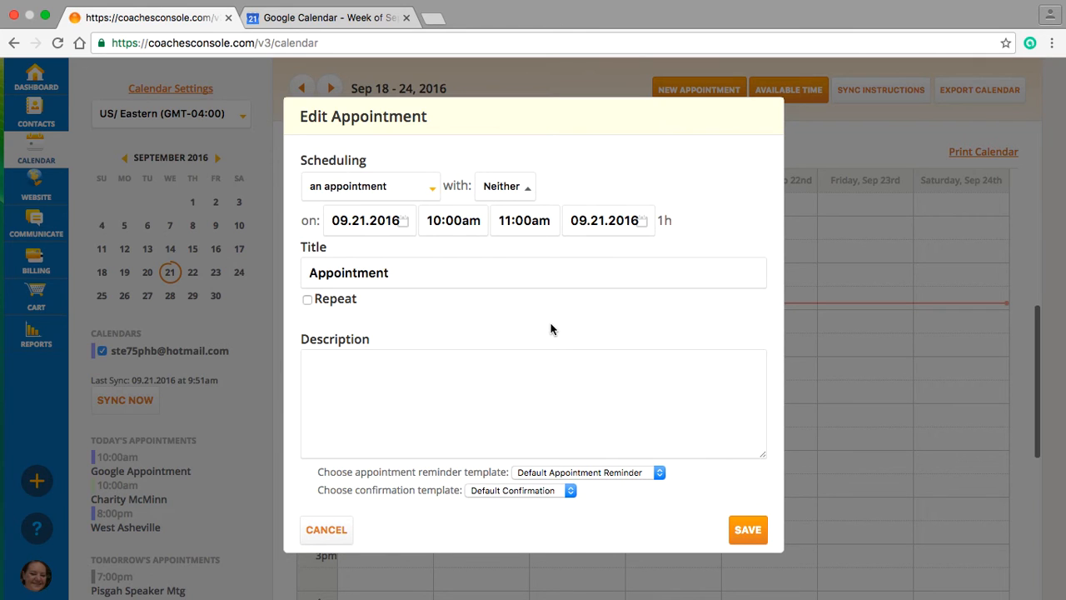
{"action": "left_click", "coordinate": [747, 533]}
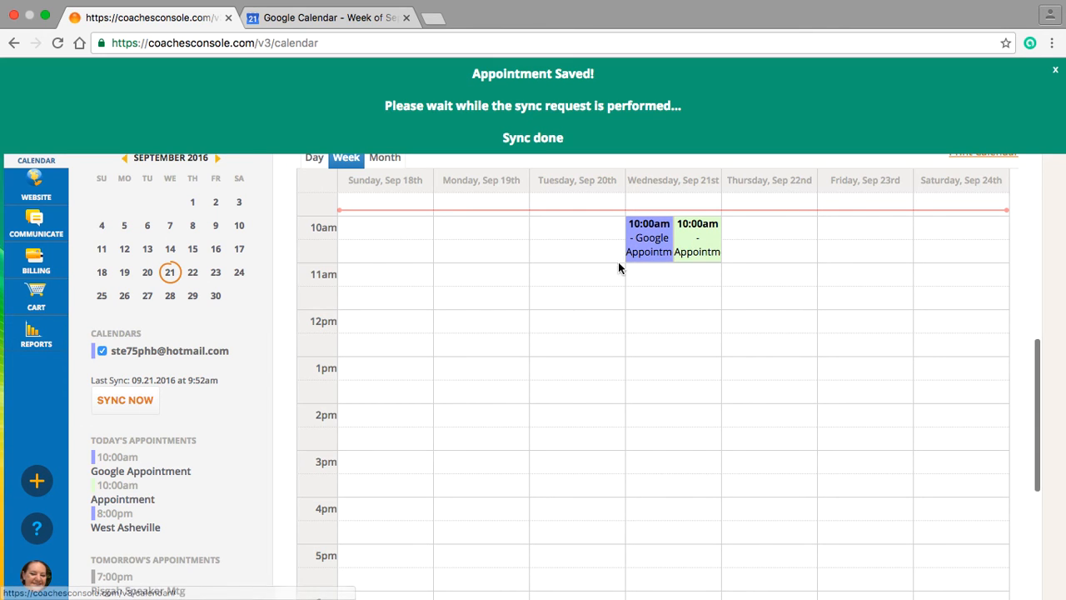
{"action": "left_click", "coordinate": [1055, 70]}
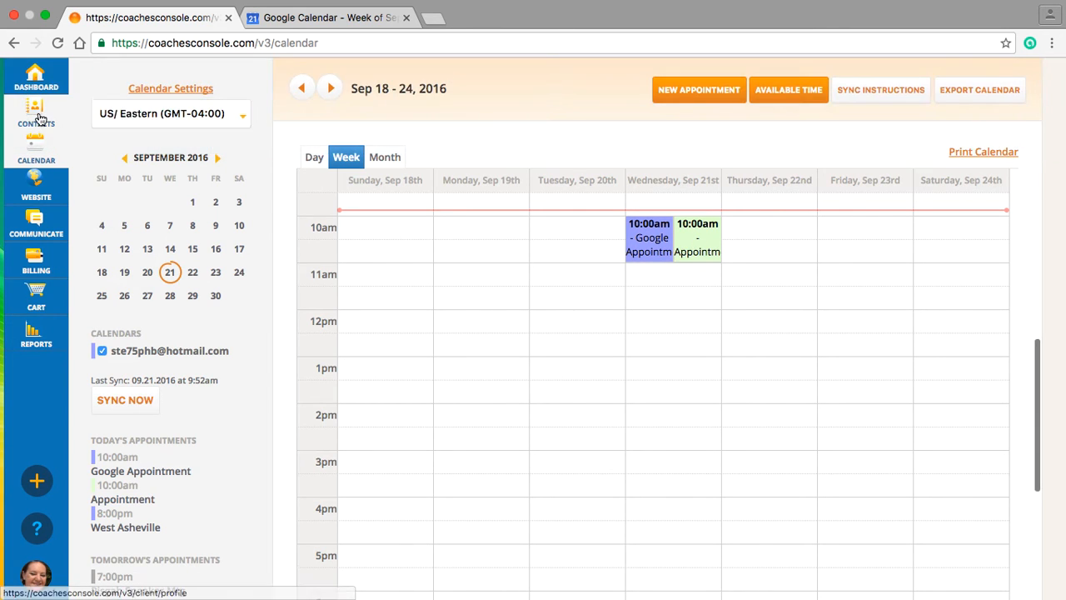
Step: Check the affected client's appointment list in the contacts, then return to the calendar
{"action": "left_click", "coordinate": [35, 122]}
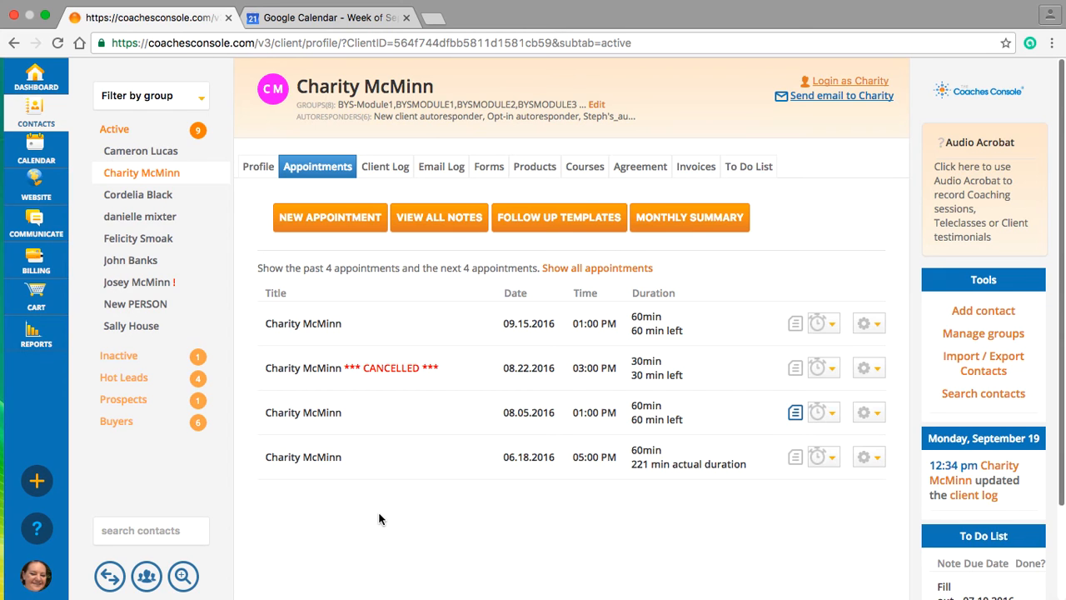
{"action": "left_click", "coordinate": [30, 156]}
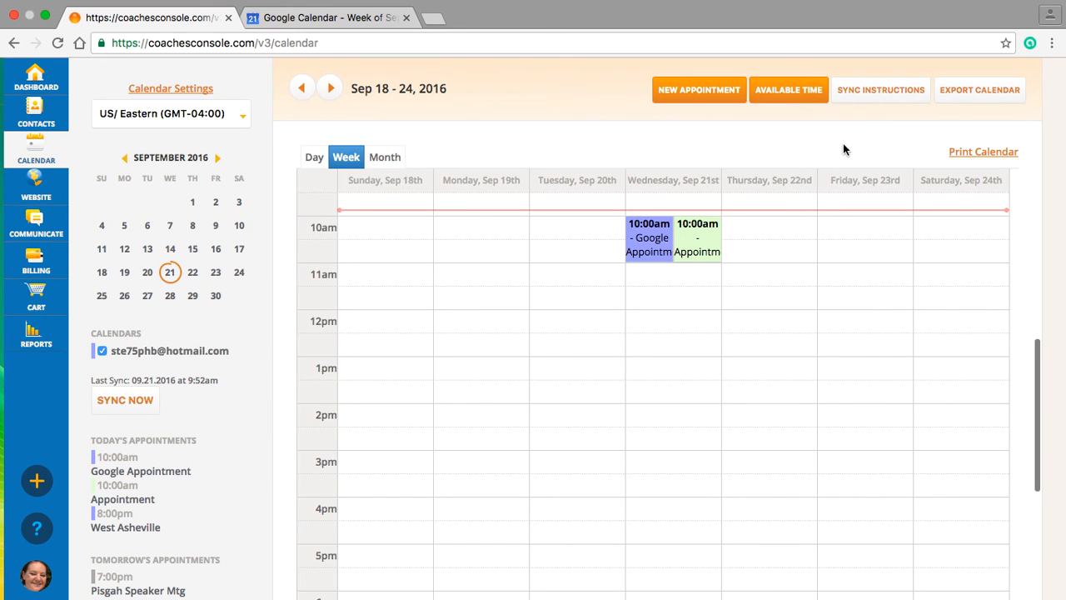
Step: Review the Google Calendar disconnect option in the sync instructions and the support ticket option in the help window
{"action": "left_click", "coordinate": [866, 99]}
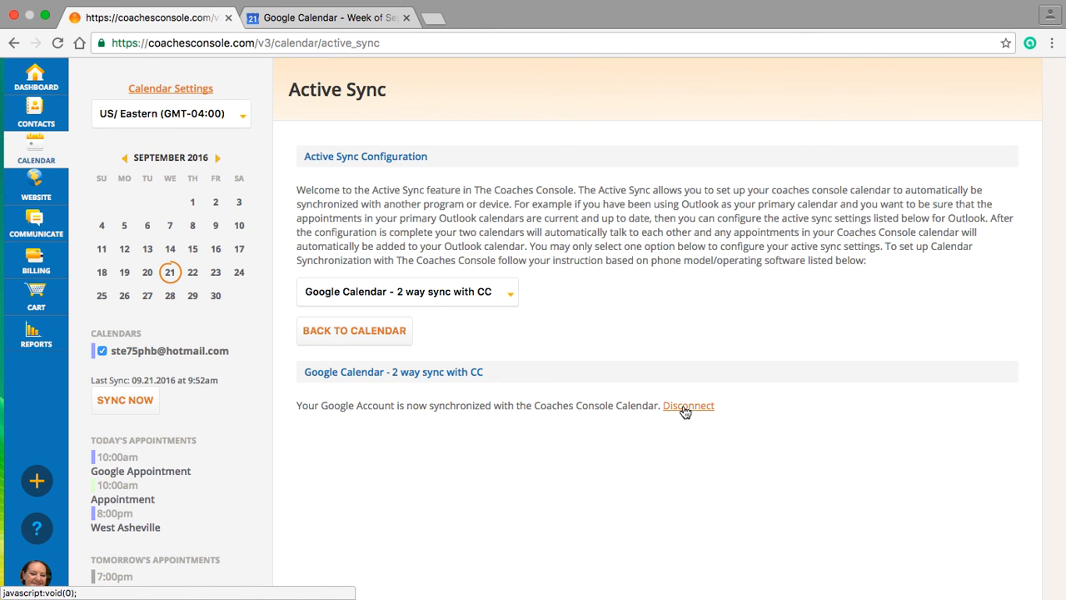
{"action": "left_click", "coordinate": [40, 528]}
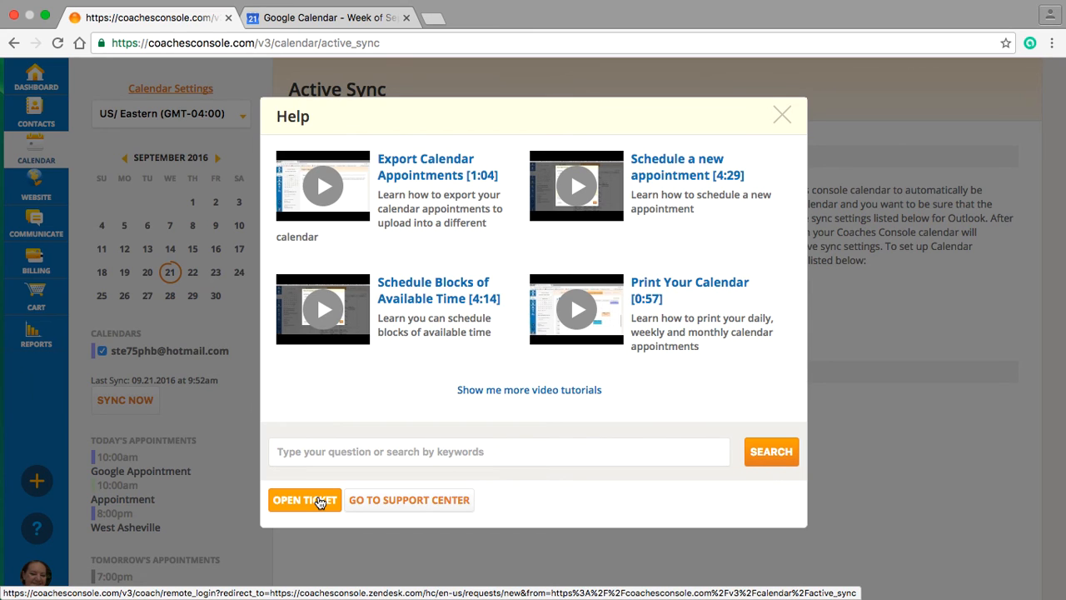
{"action": "left_click", "coordinate": [782, 115]}
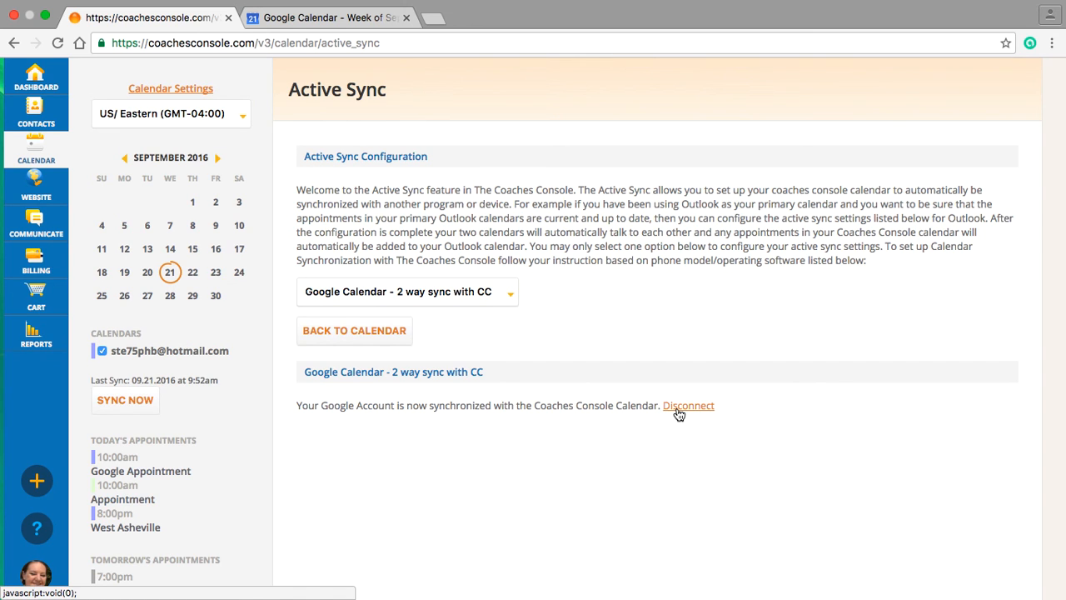
Step: Return to the weekly calendar and open the help window from there
{"action": "left_click", "coordinate": [43, 156]}
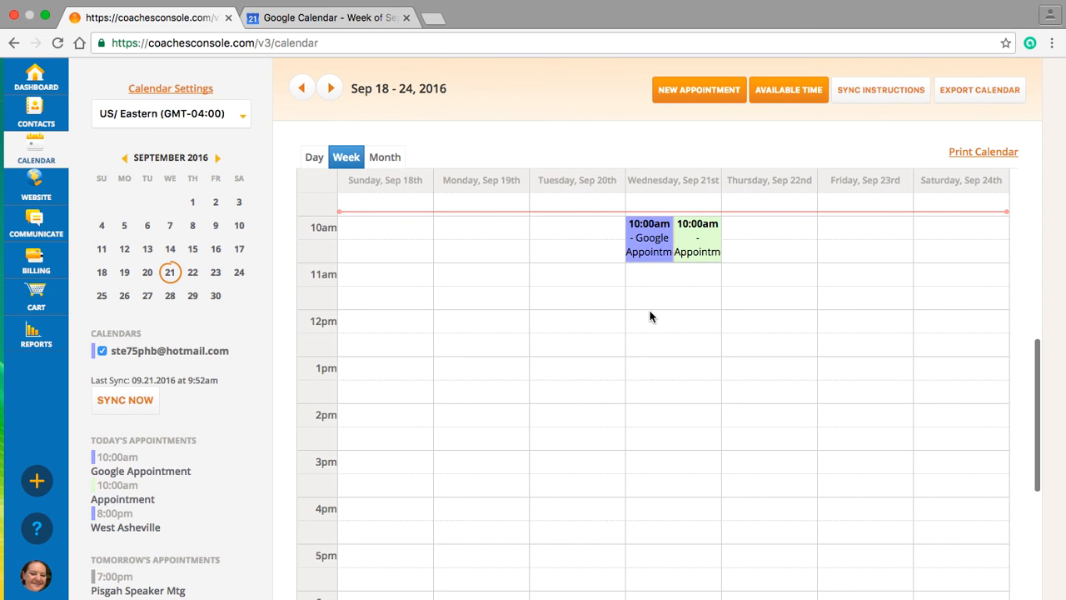
{"action": "left_click", "coordinate": [42, 529]}
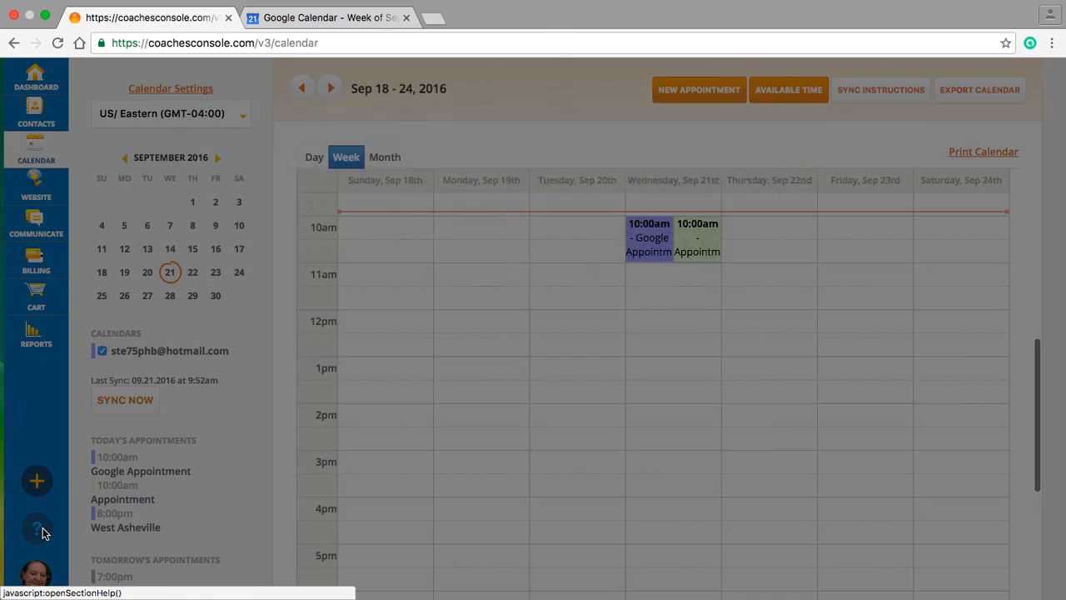